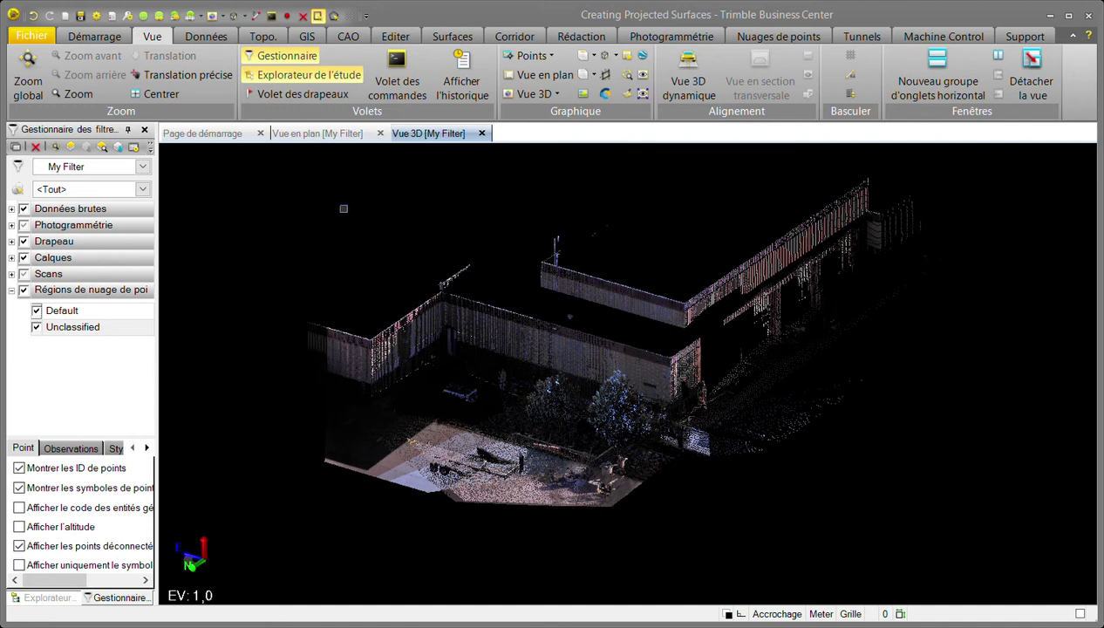
- In the plan view, start extracting classified point cloud regions and select the entire building and site point cloud as input
click(335, 138)
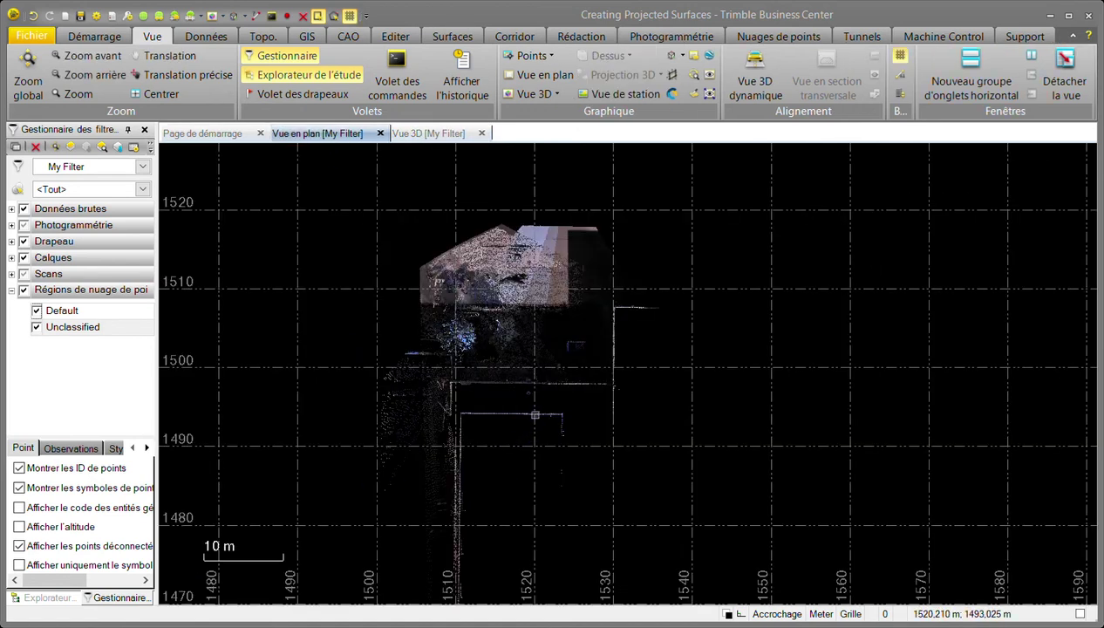
scroll(532, 396, up, 2)
scroll(509, 397, up, 1)
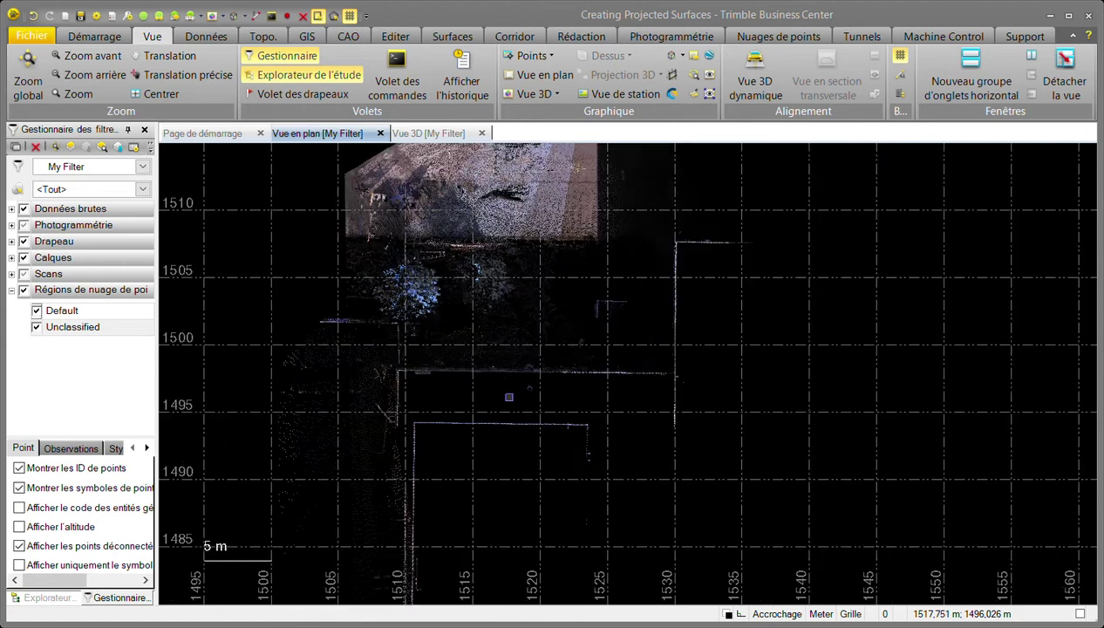
scroll(509, 397, up, 2)
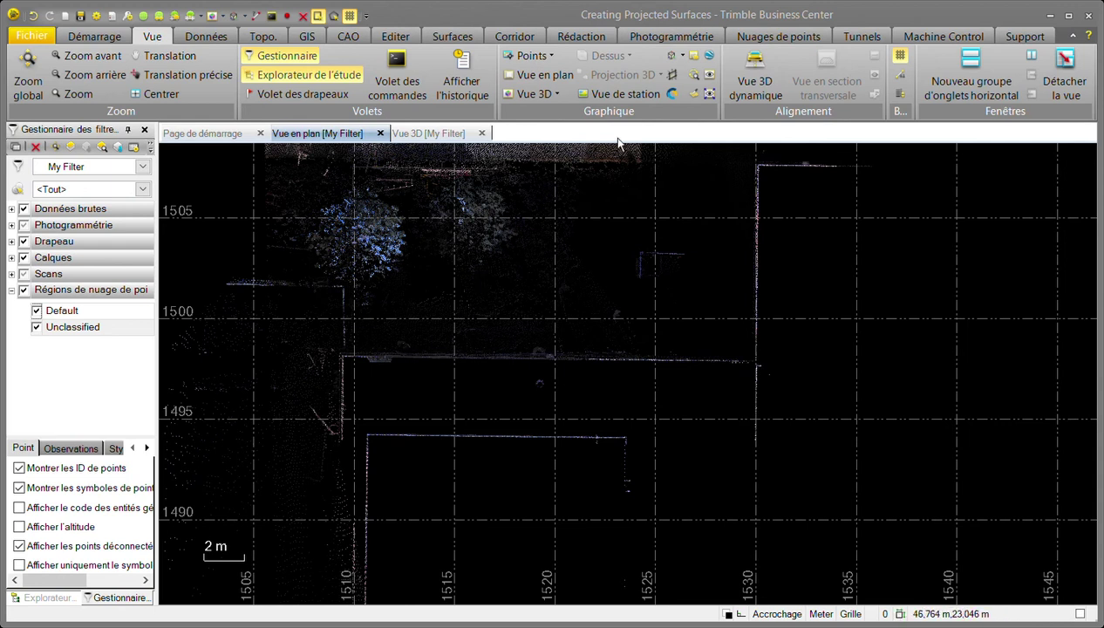
click(793, 42)
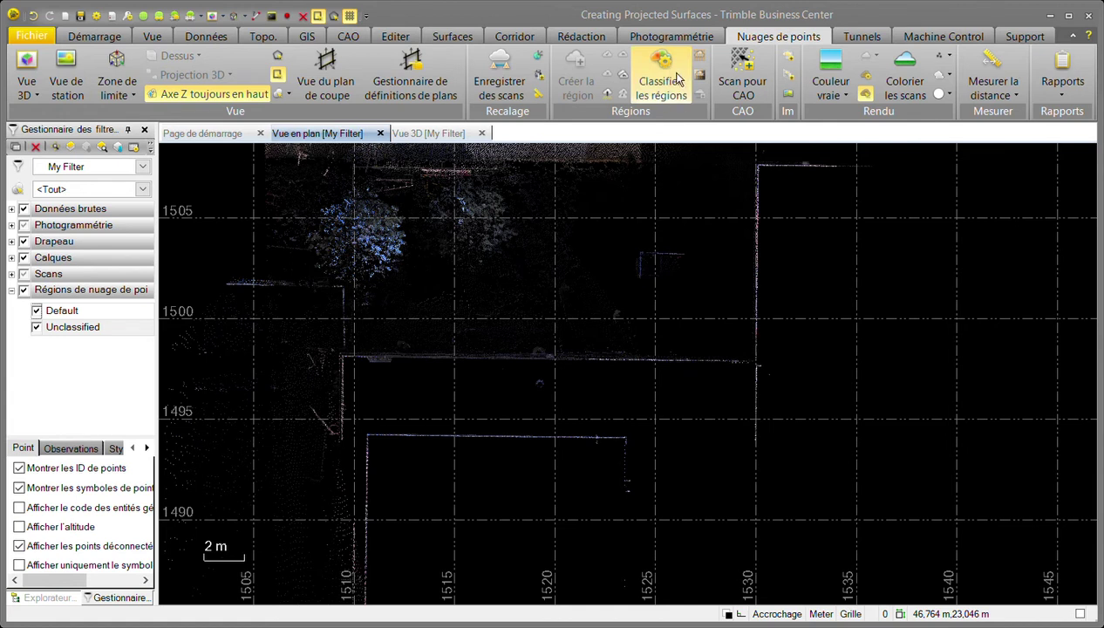
click(679, 80)
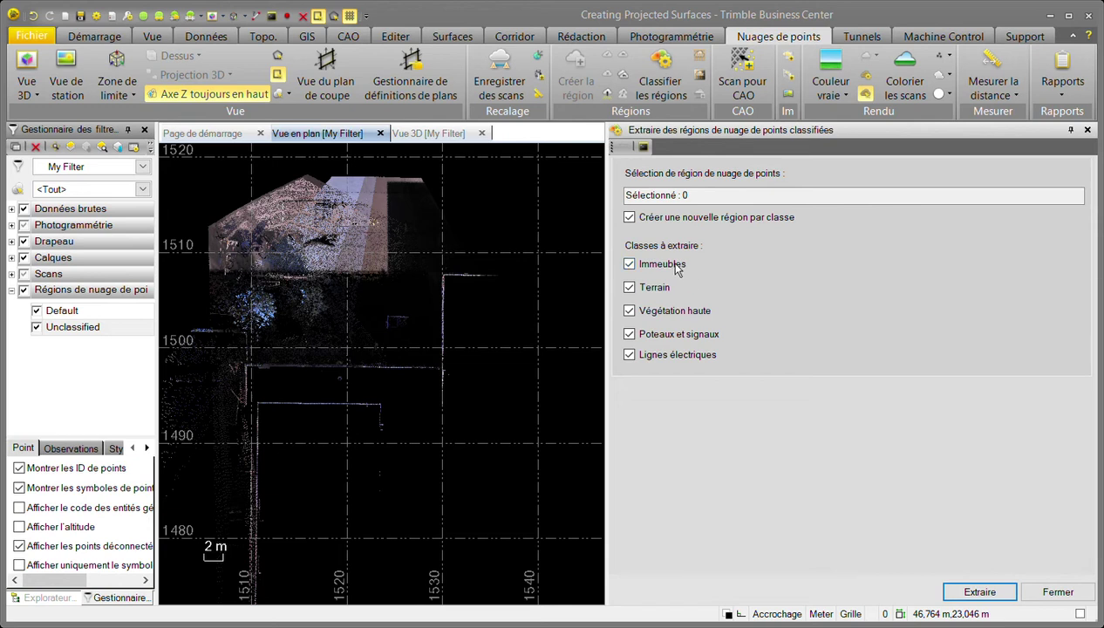
scroll(524, 244, down, 1)
scroll(514, 266, down, 1)
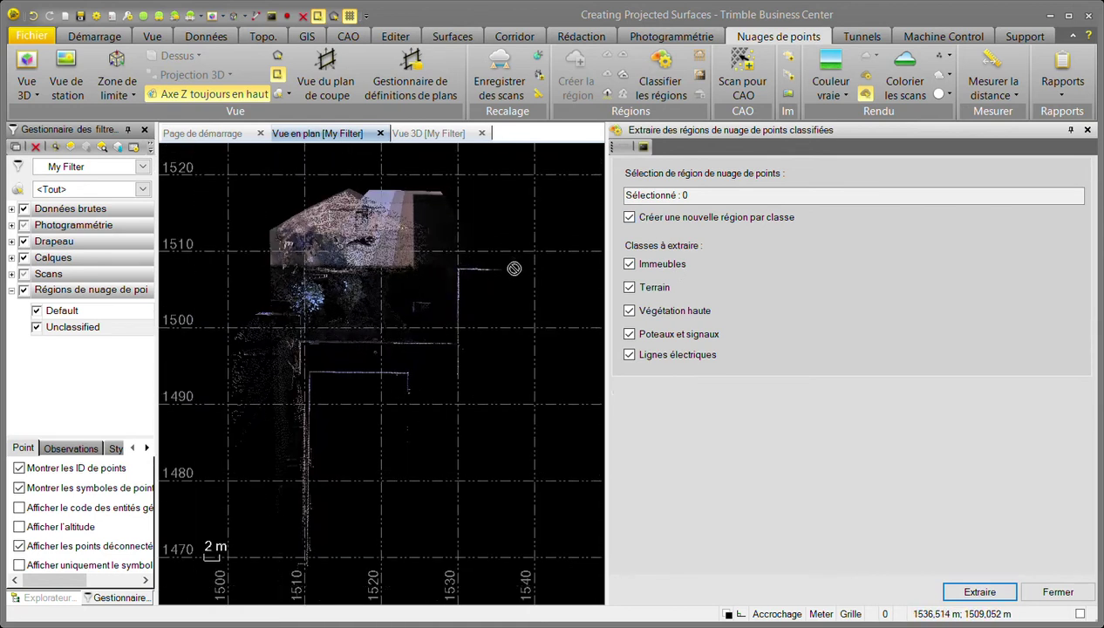
click(735, 196)
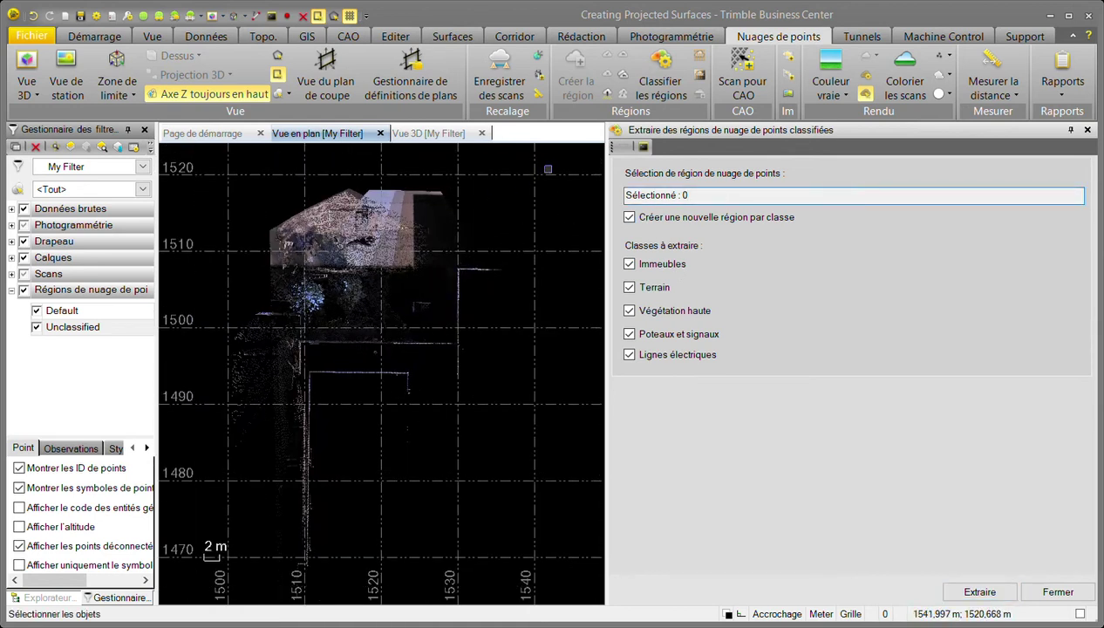
drag(524, 219, 187, 572)
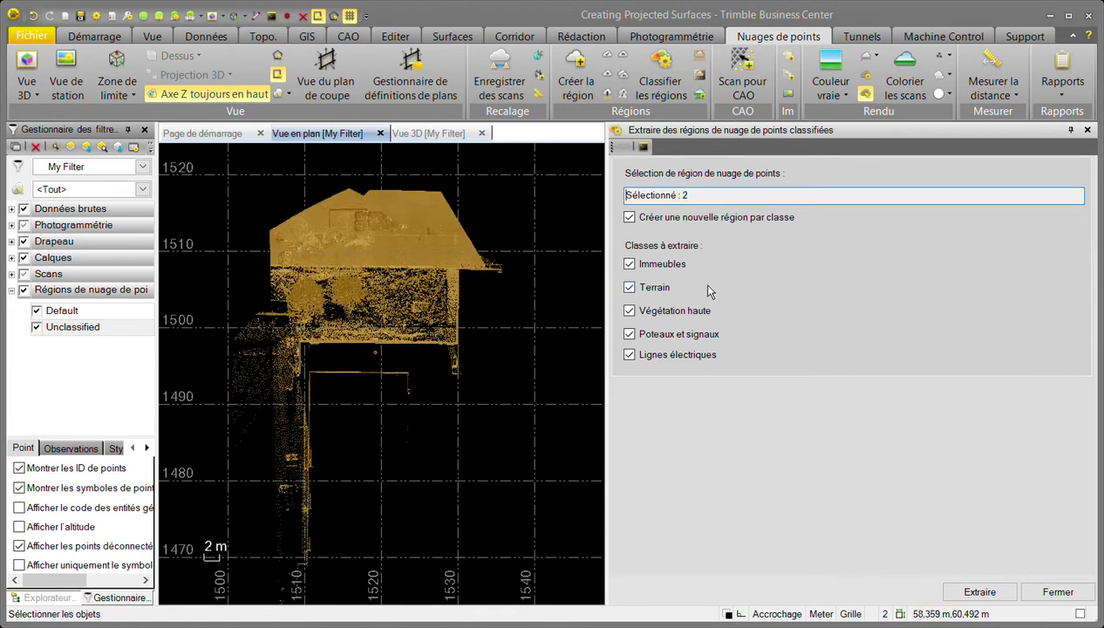
- Extract only the Immeubles, Terrain and Végétation haute classes into new regions, excluding Poteaux et signaux and Lignes électriques, and finish the command
click(639, 336)
click(632, 358)
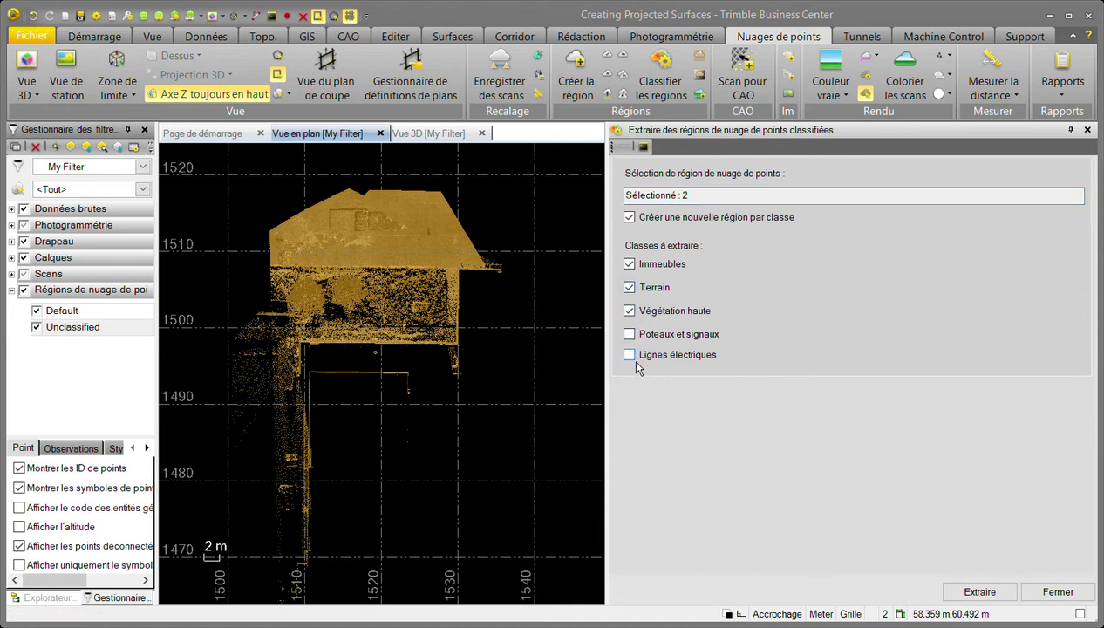
click(979, 592)
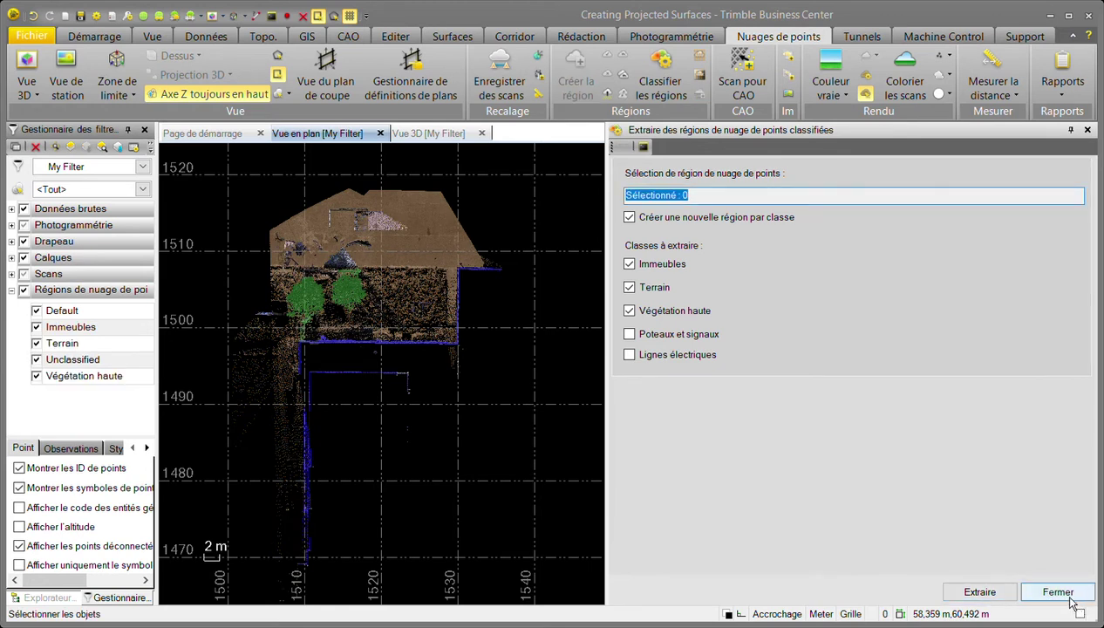
click(1068, 598)
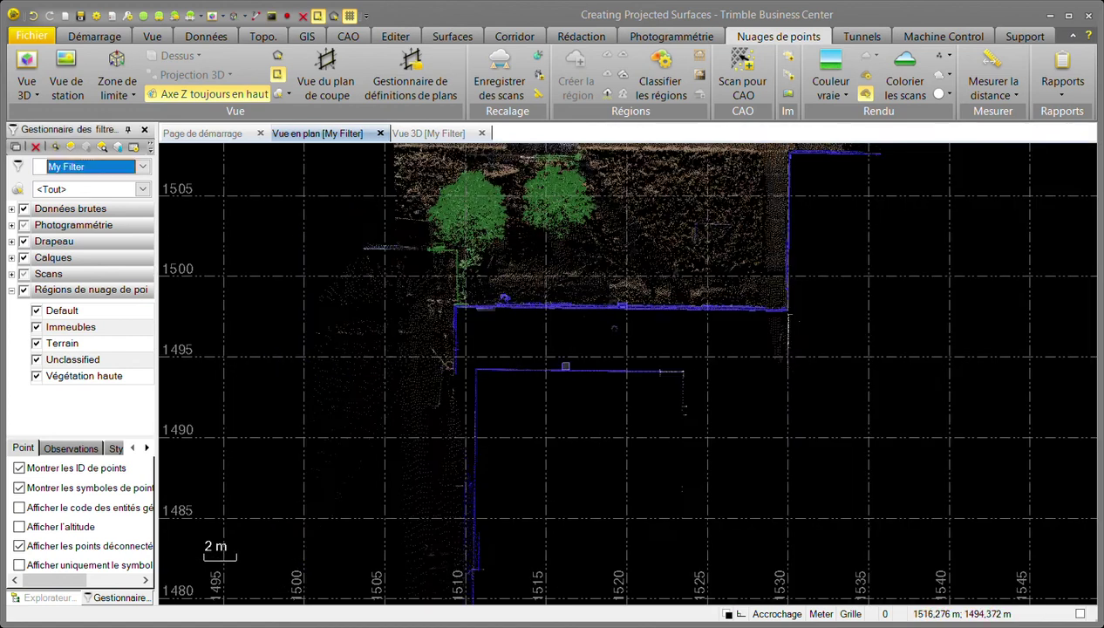
- Hide the Default, Terrain, Unclassified and Végétation haute regions, leaving only Immeubles displayed
scroll(676, 334, down, 1)
middle_drag(698, 295, 643, 410)
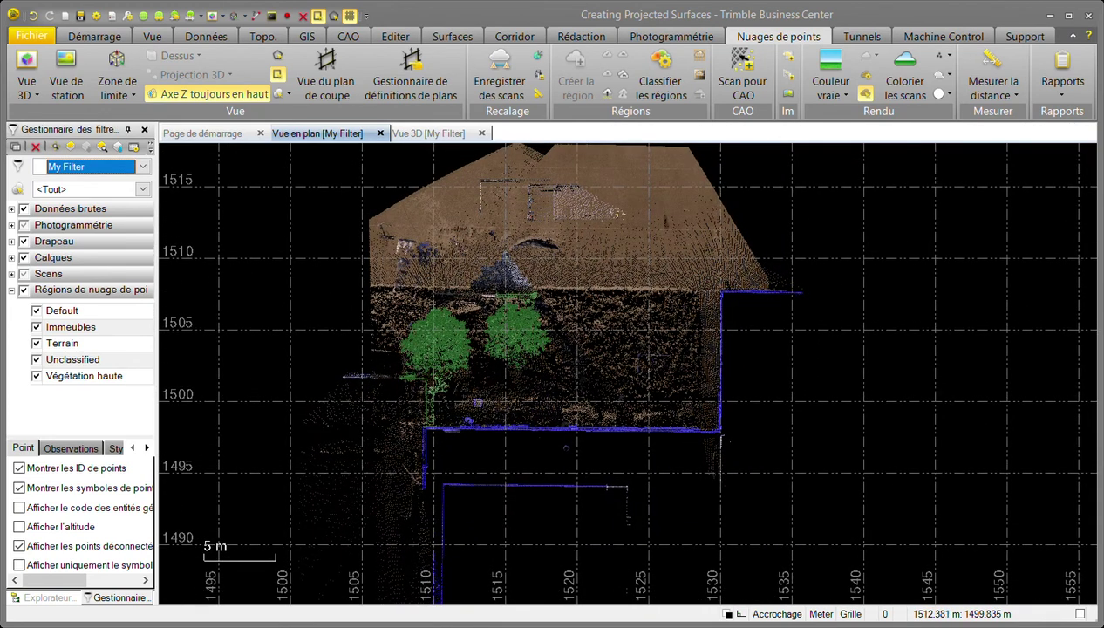
click(43, 318)
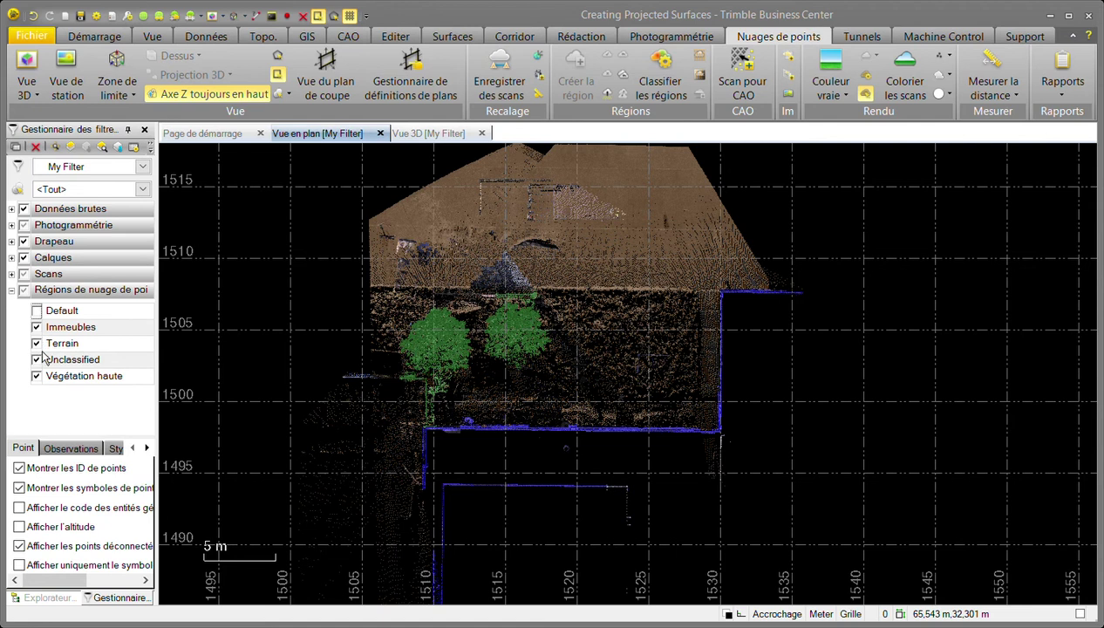
click(36, 343)
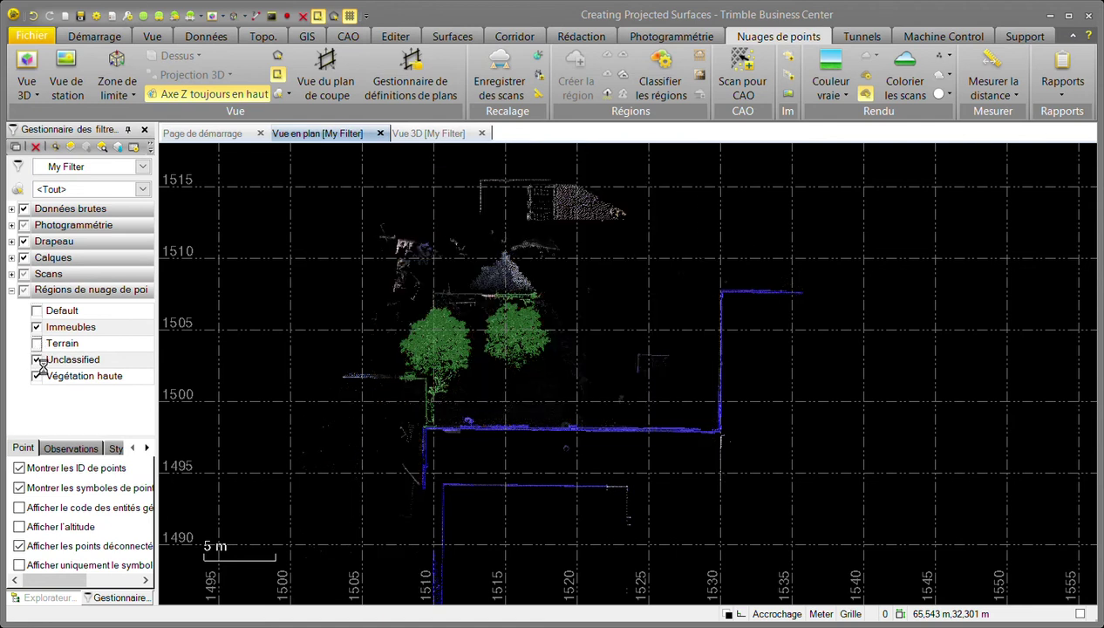
click(37, 359)
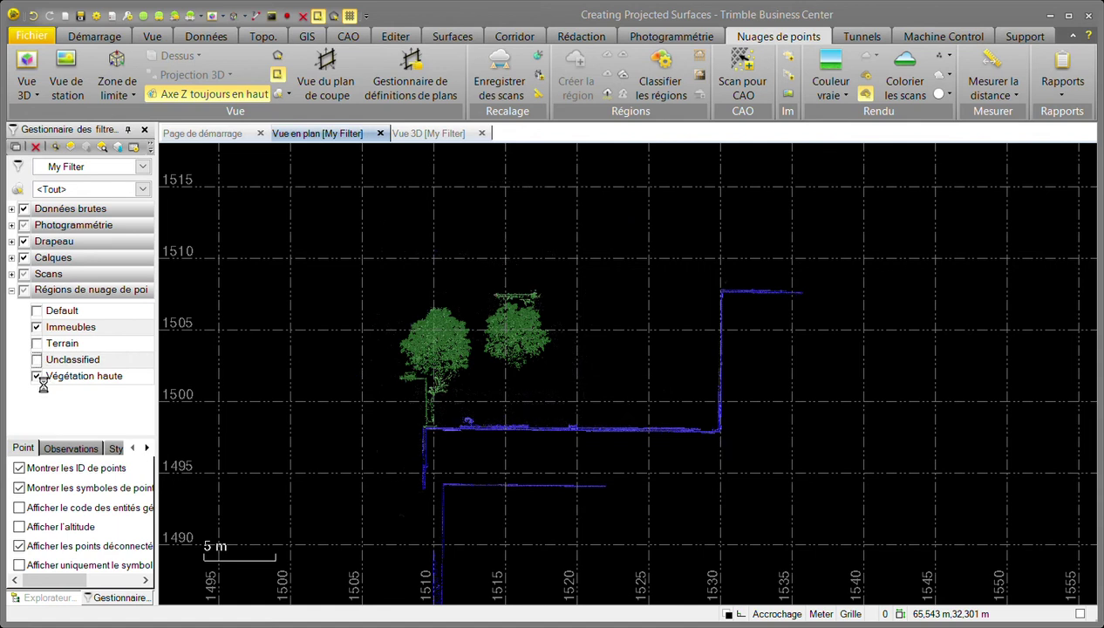
click(36, 376)
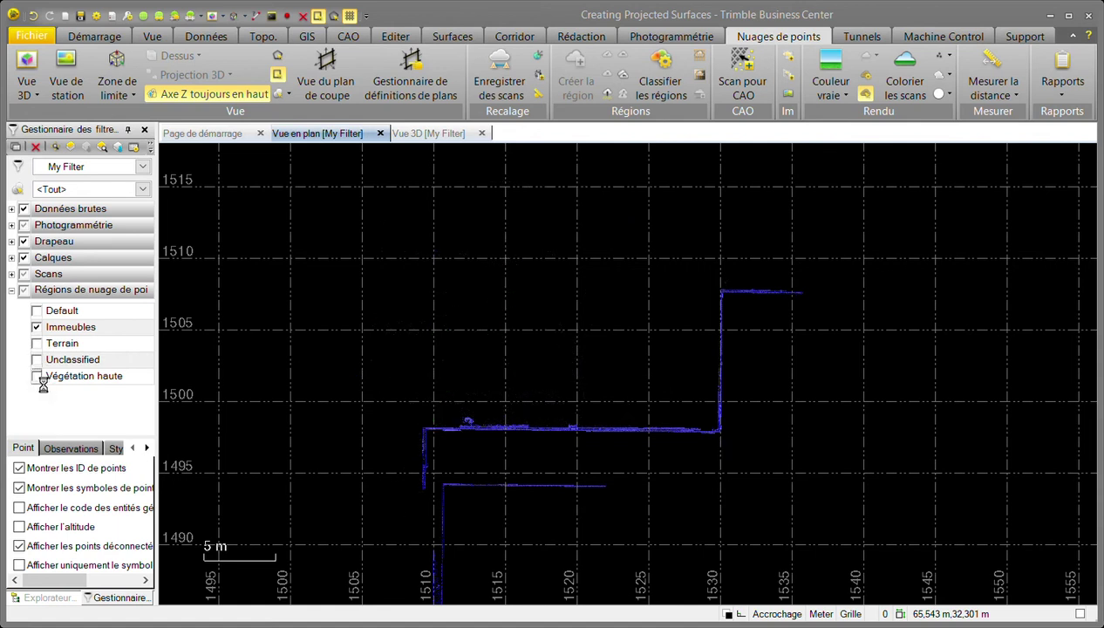
- Select the long east-west façade between the two corners in plan view and keep only its points displayed
scroll(709, 476, up, 2)
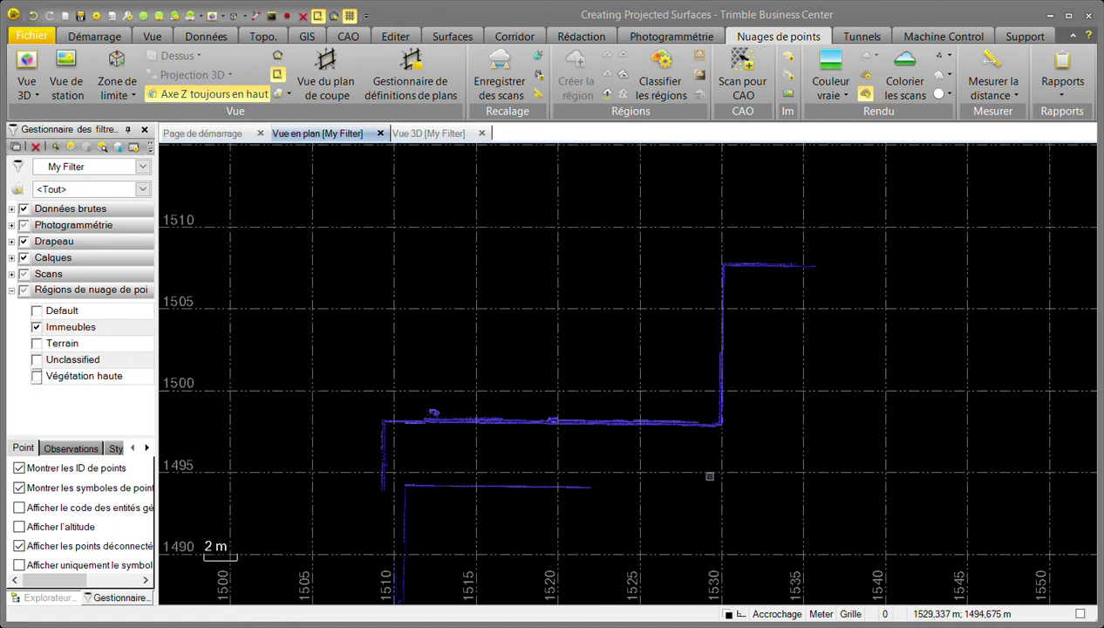
scroll(439, 436, up, 1)
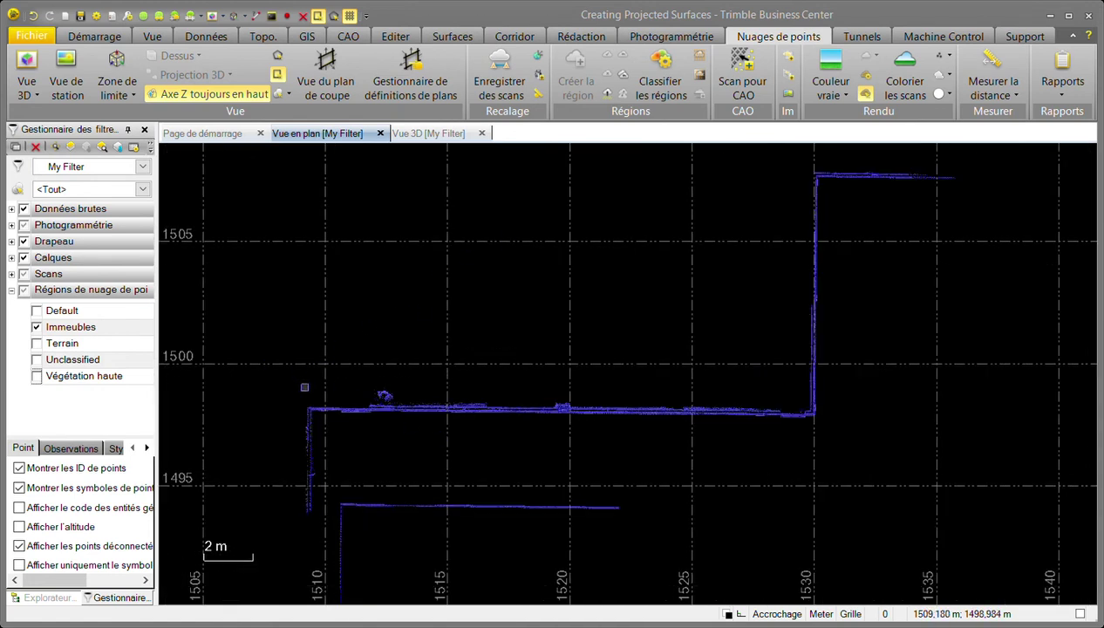
drag(302, 386, 819, 431)
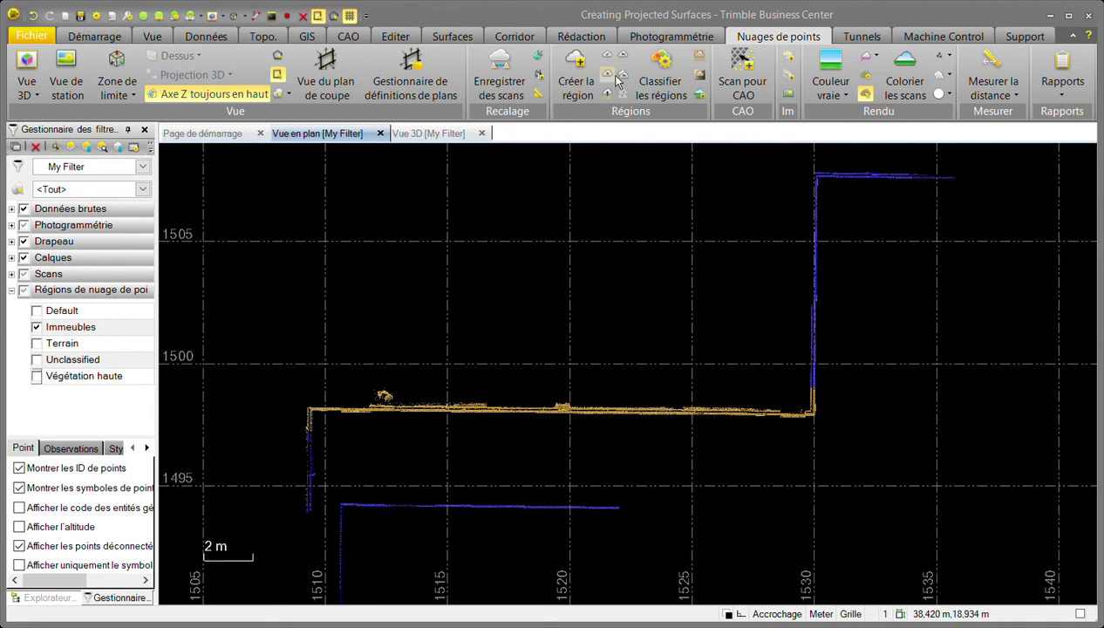
click(610, 57)
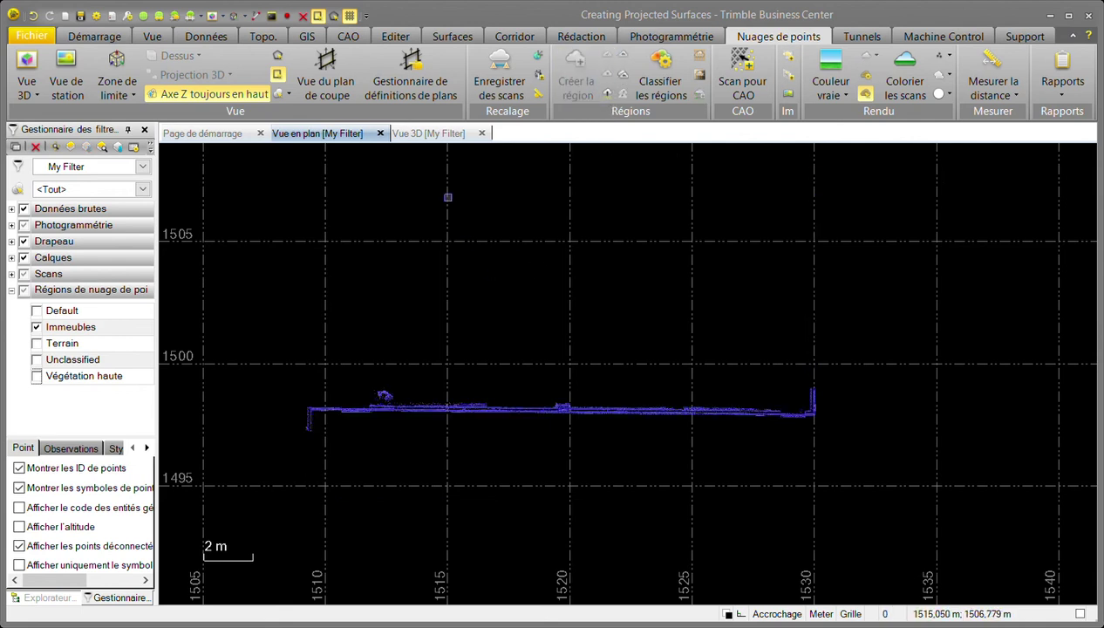
- In the 3D view, select the stray points below the façade's base and hide them from the point cloud
click(436, 134)
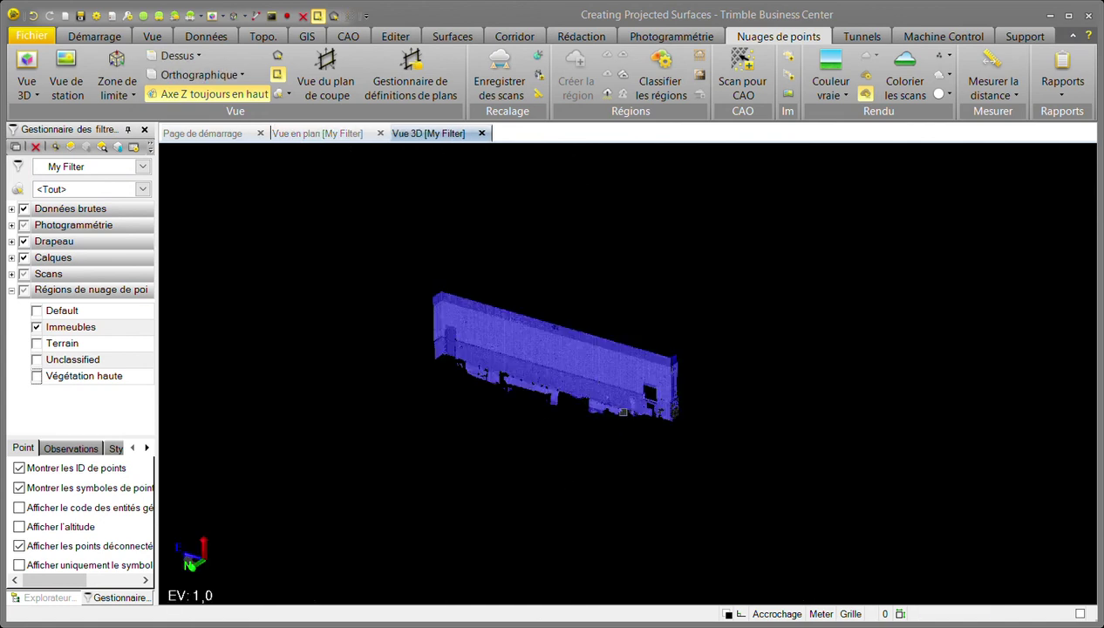
scroll(623, 412, up, 2)
right_drag(737, 443, 811, 429)
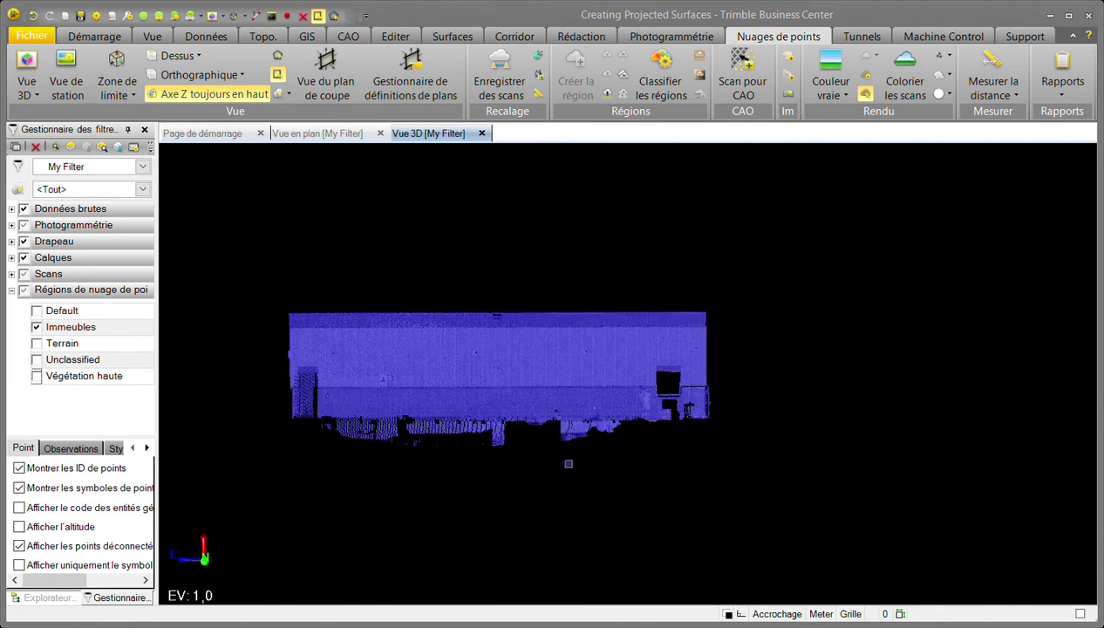
scroll(568, 464, up, 2)
right_drag(673, 463, 673, 463)
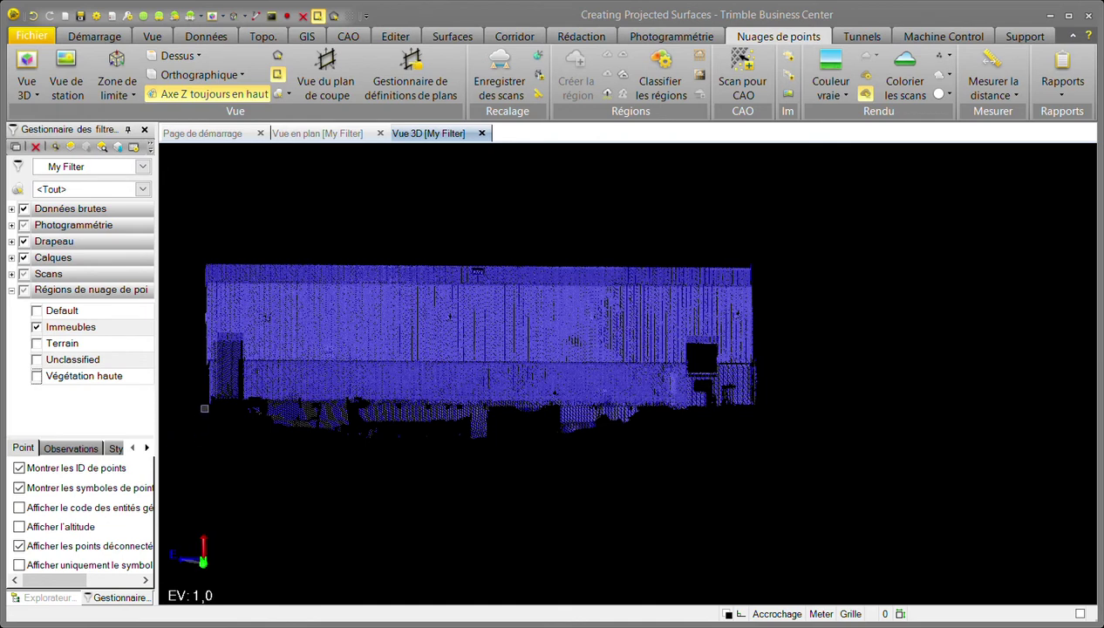
drag(195, 399, 804, 505)
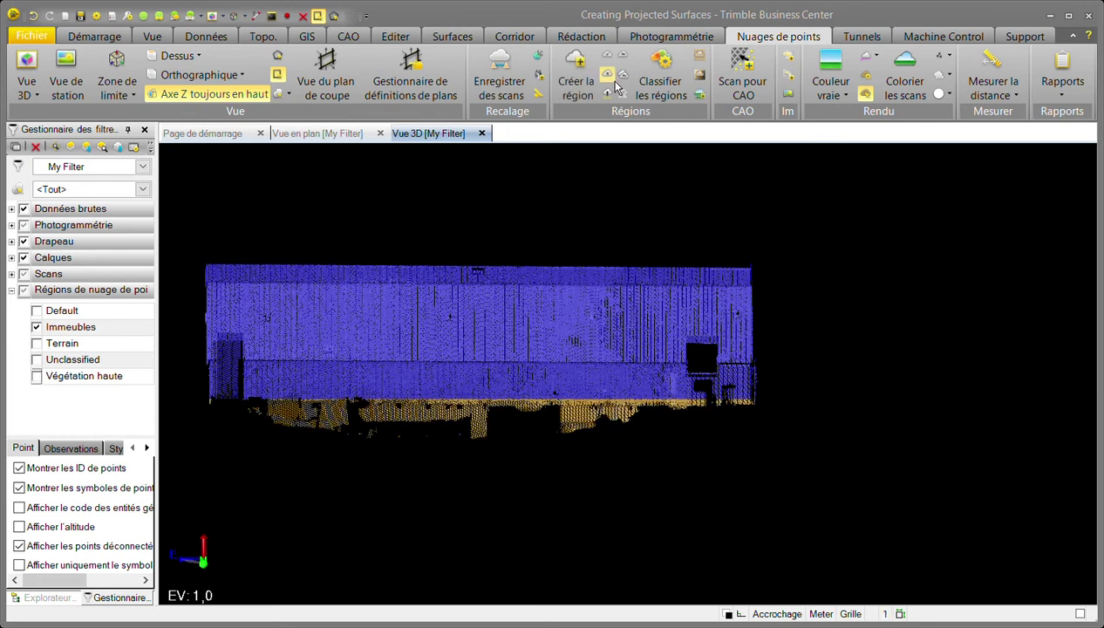
click(609, 75)
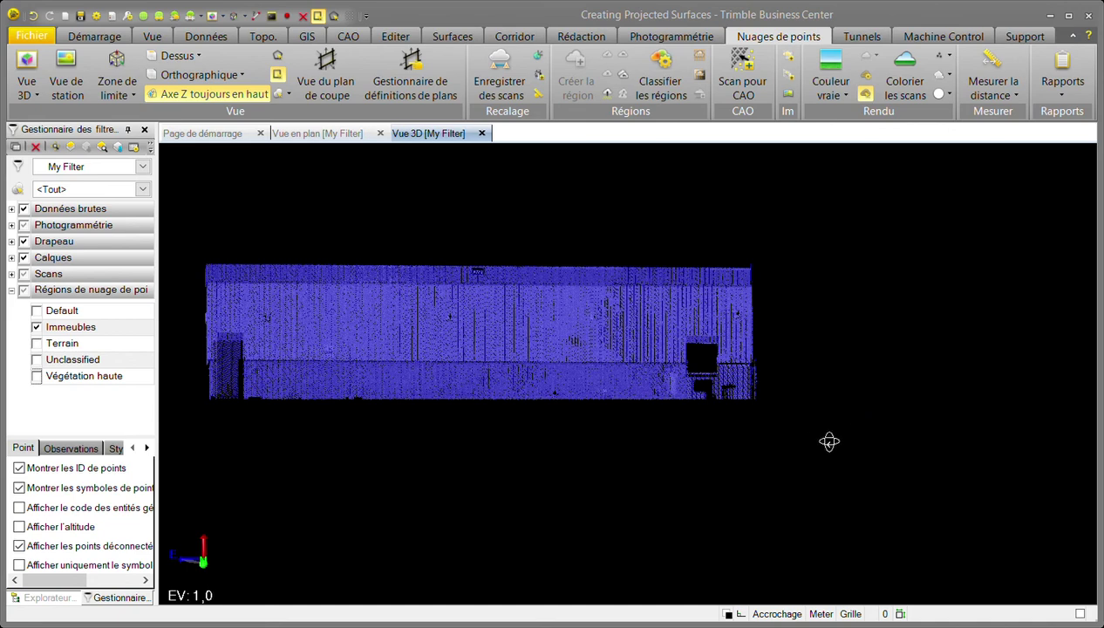
- Select and hide the perpendicular return-wall points at both ends of the façade in the 3D view
middle_drag(784, 458, 598, 445)
scroll(889, 274, up, 3)
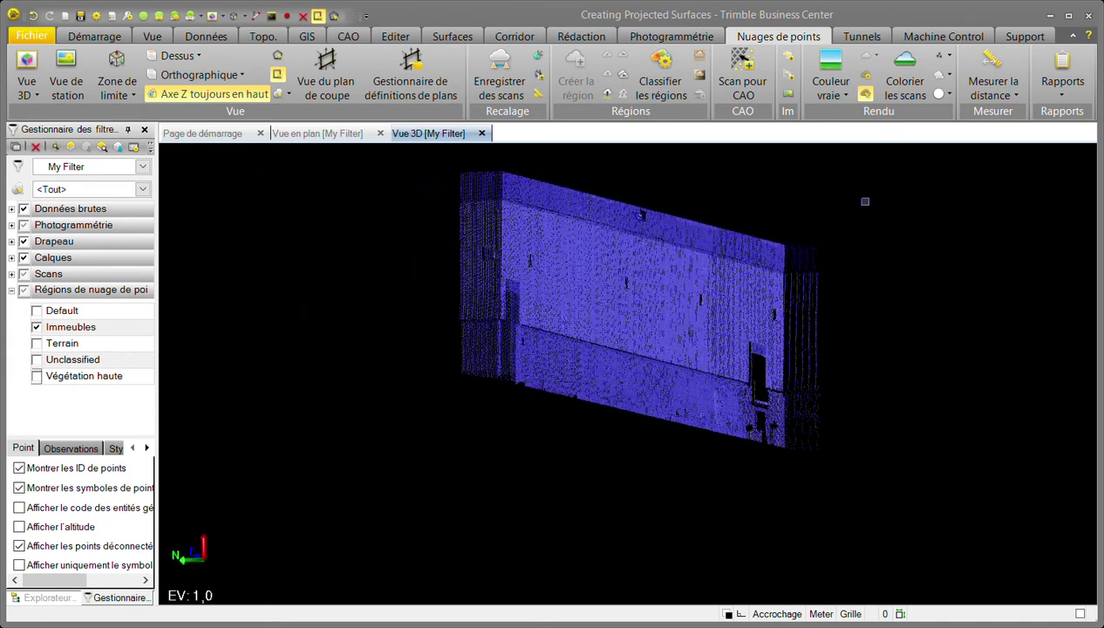
drag(865, 205, 785, 480)
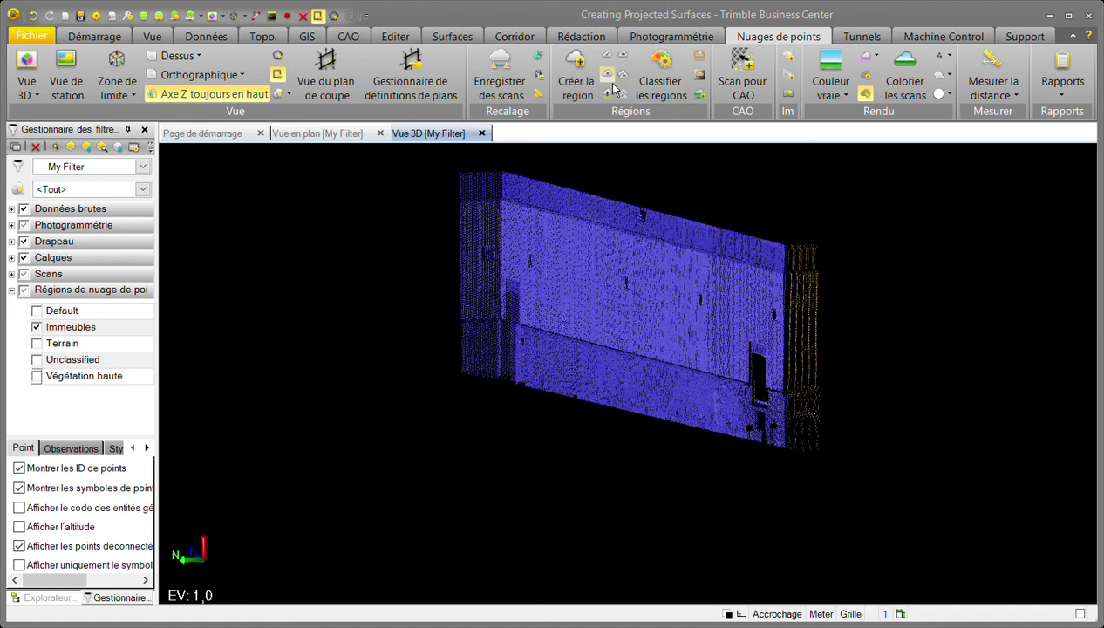
click(617, 81)
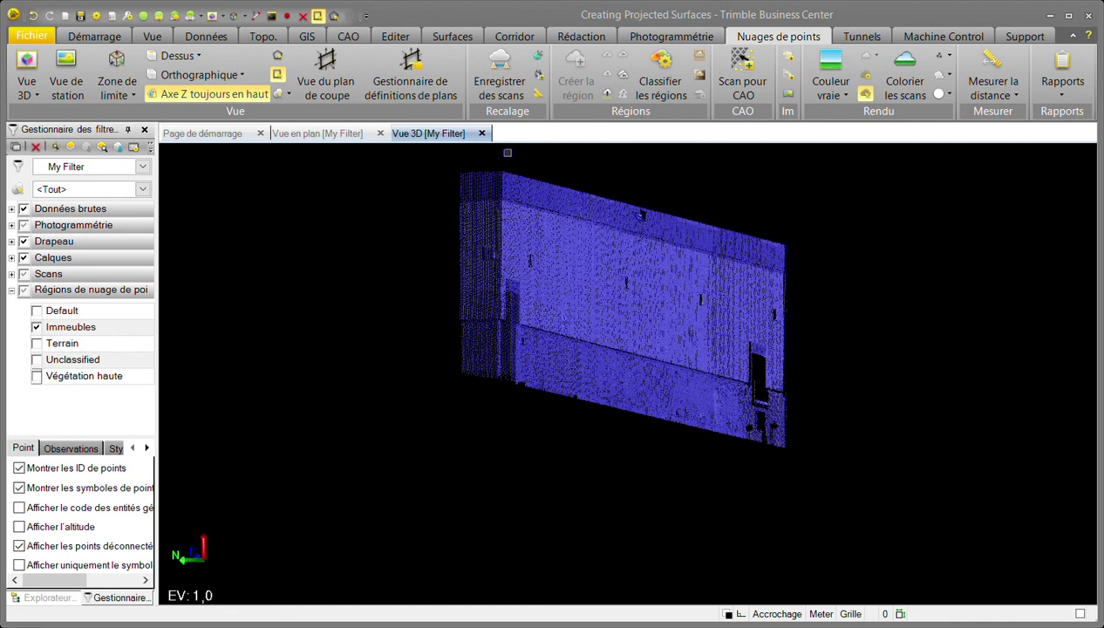
drag(504, 152, 409, 397)
middle_drag(626, 536, 829, 540)
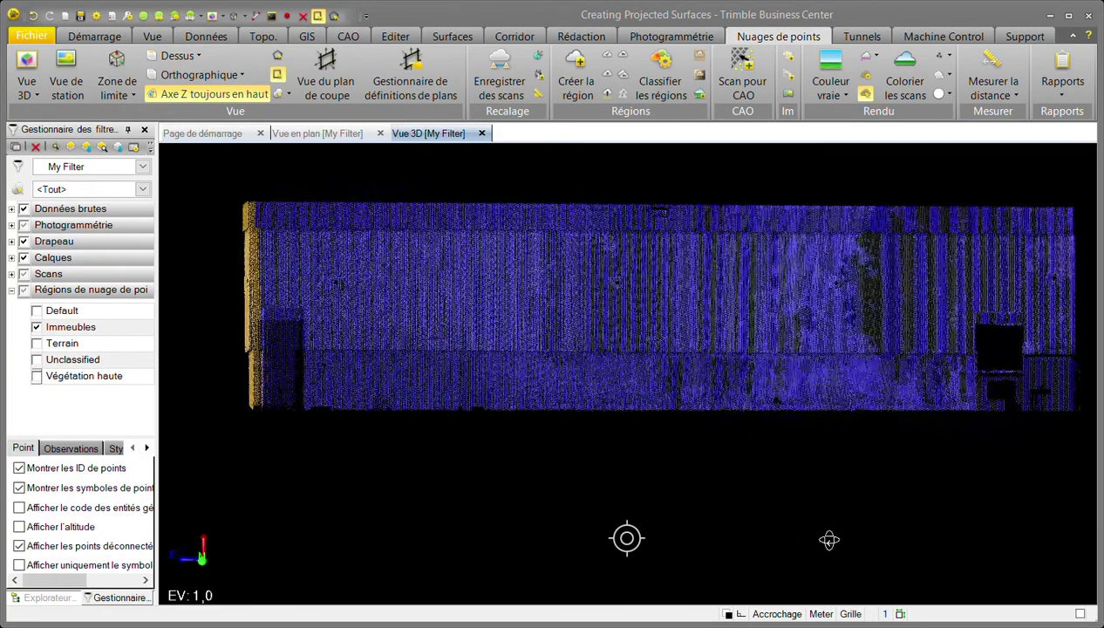
click(612, 79)
scroll(475, 338, down, 3)
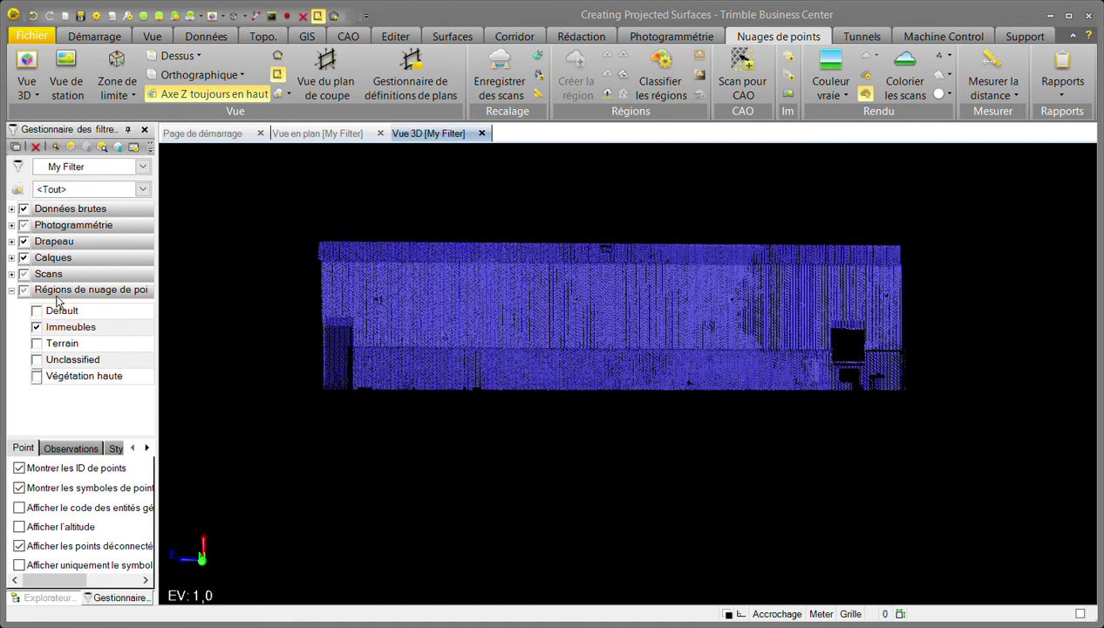
- Expand the Scans group in the view filter to list the individual scans
click(12, 275)
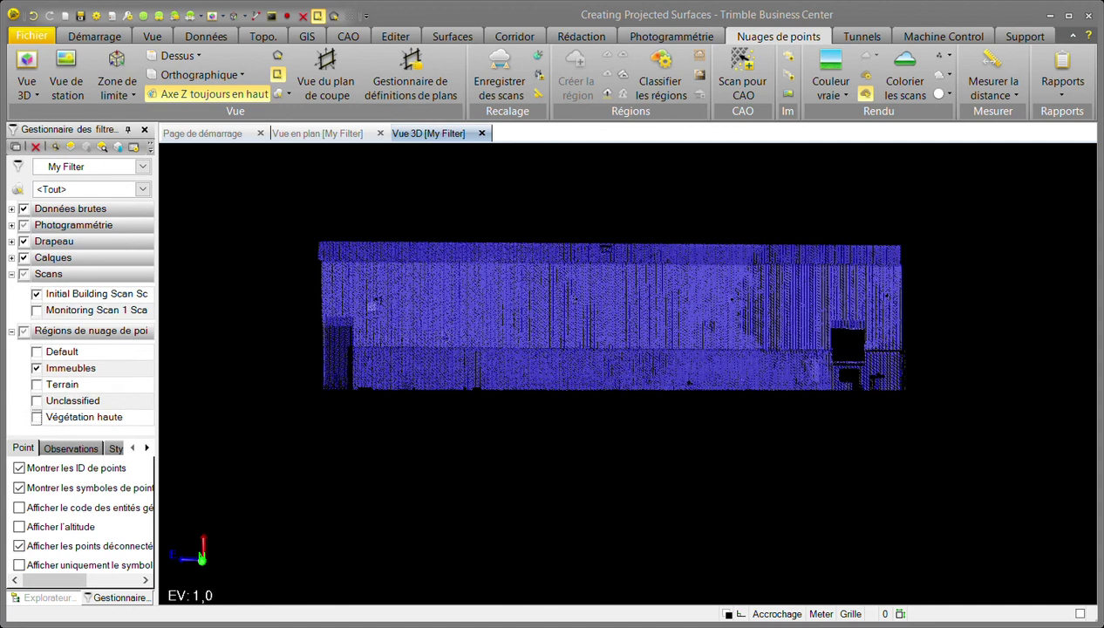